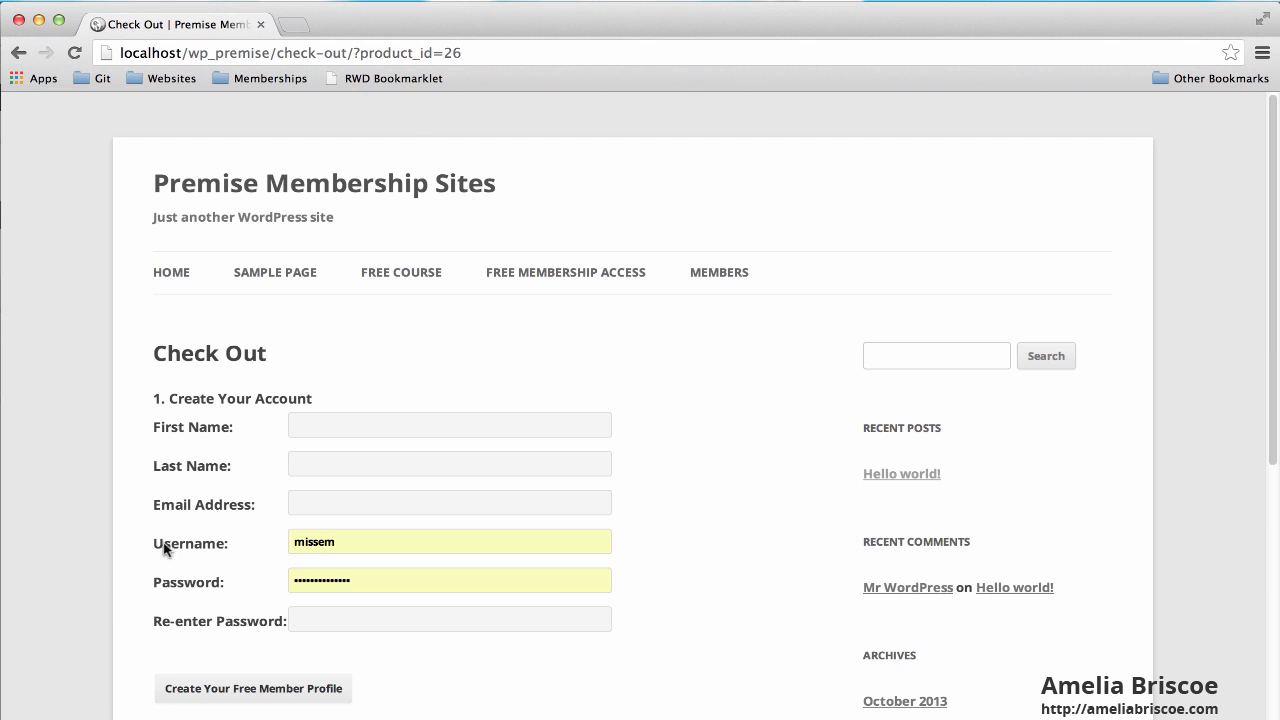
Log in on the site's Log In page with the other member's username and password.
scroll(165, 545, down, 5)
scroll(634, 414, up, 5)
scroll(702, 448, down, 2)
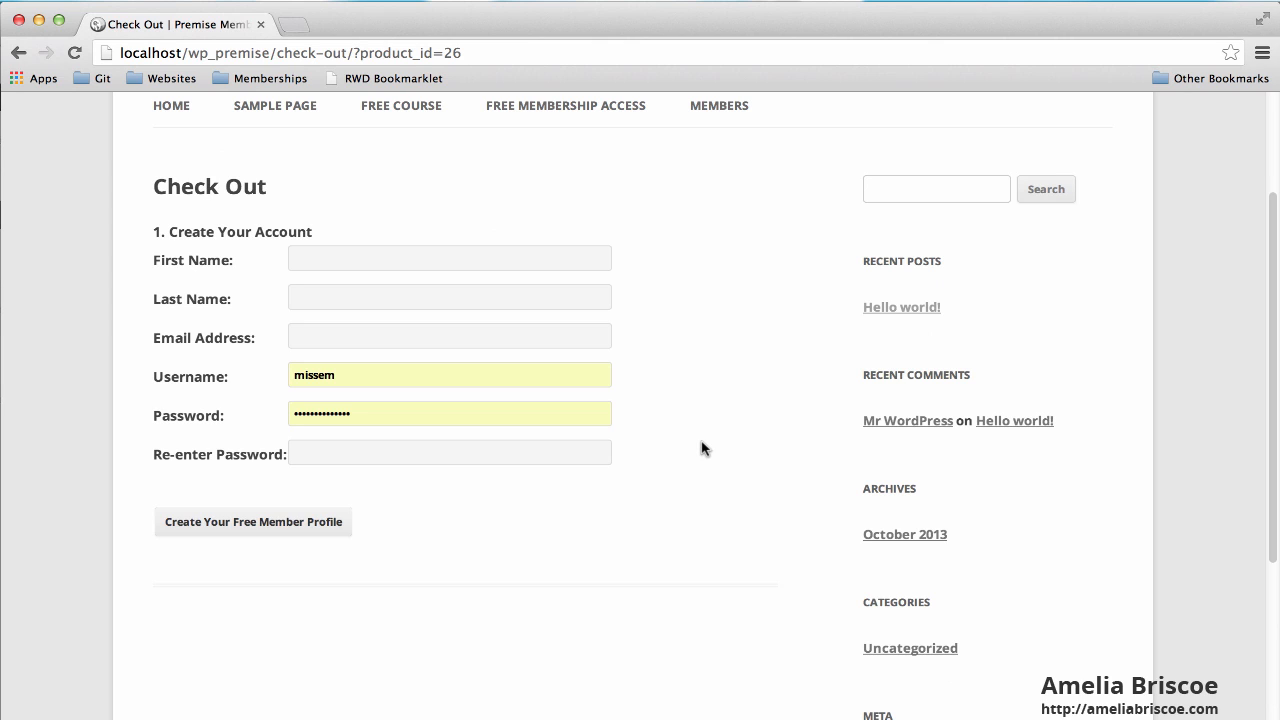
scroll(704, 435, up, 3)
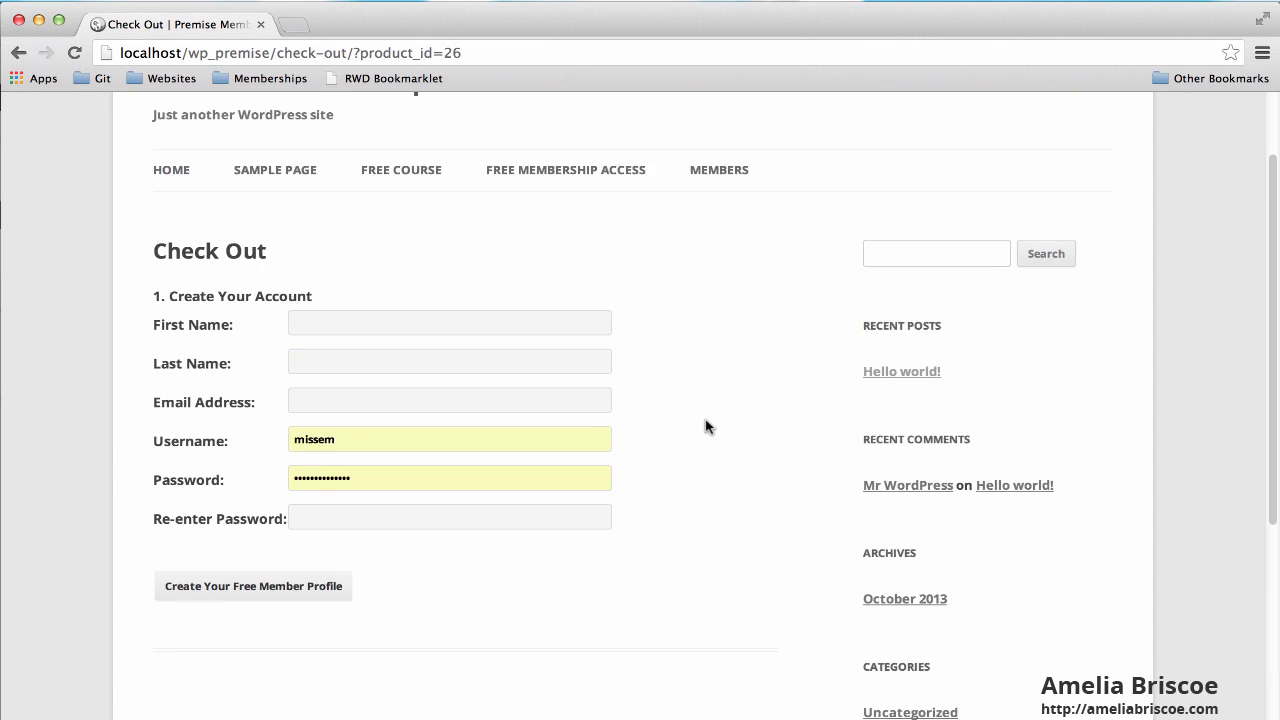
mouse_move(707, 212)
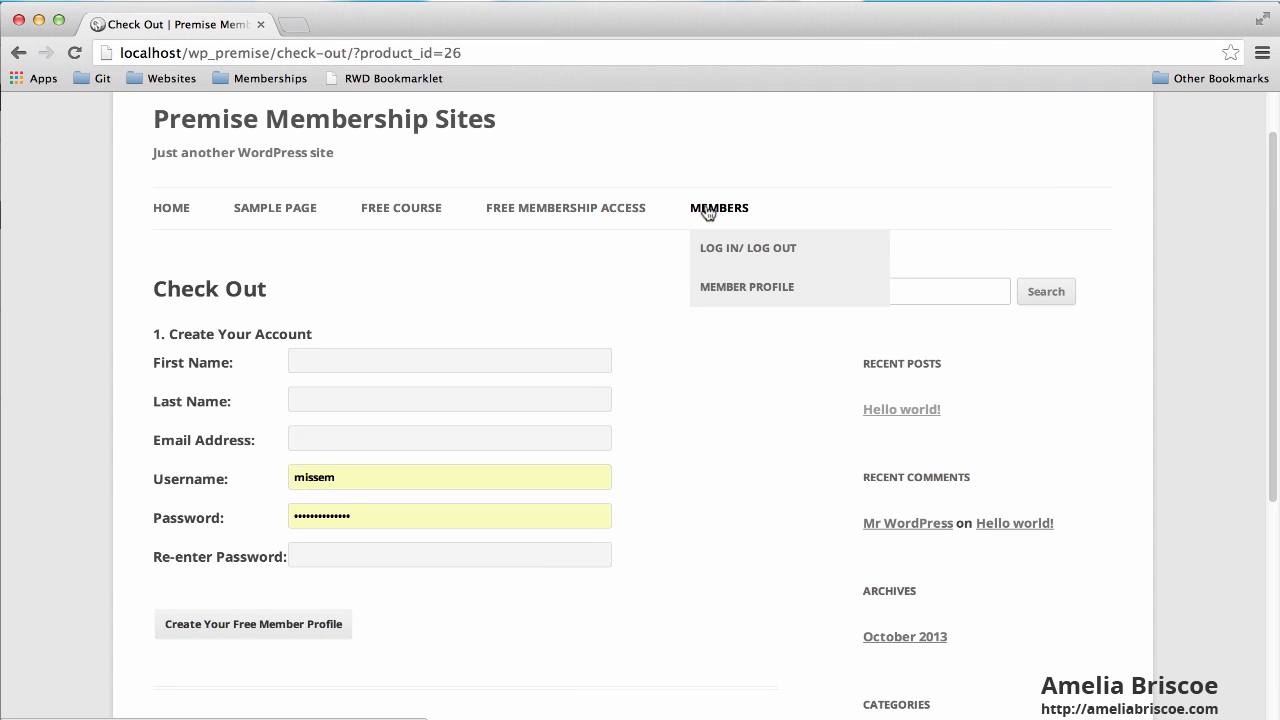
click(734, 250)
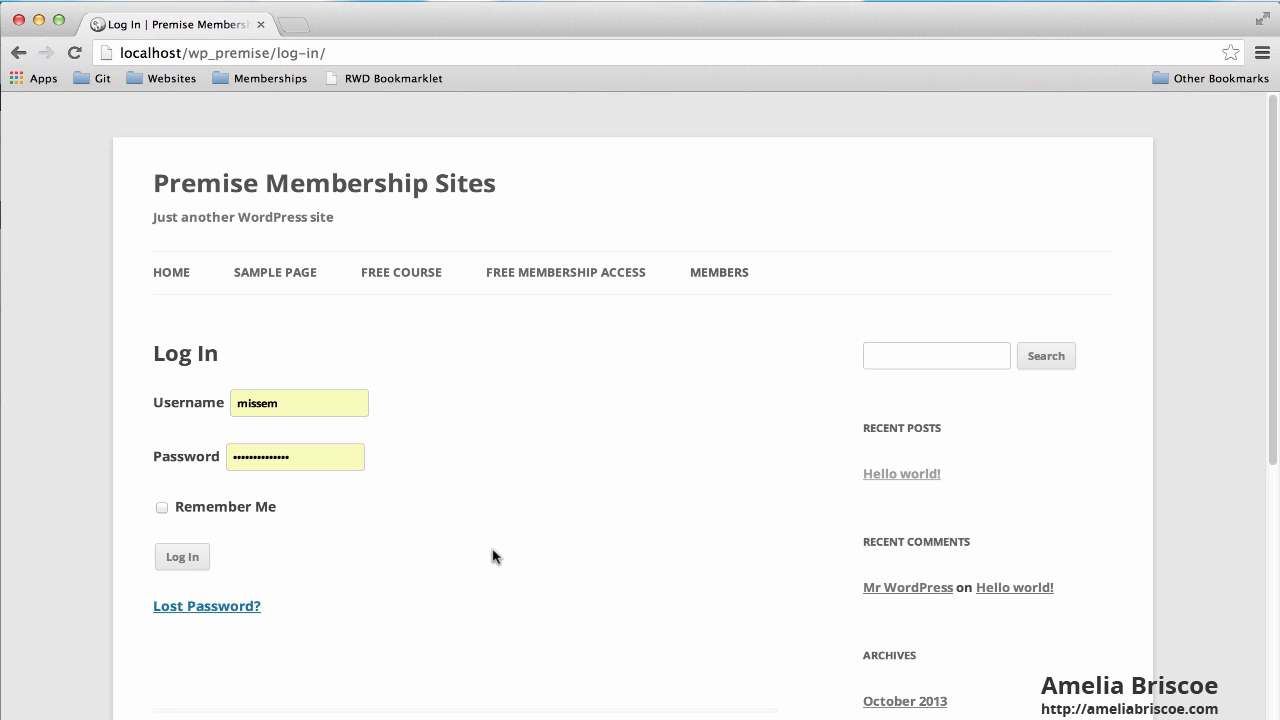
click(249, 407)
double_click(249, 407)
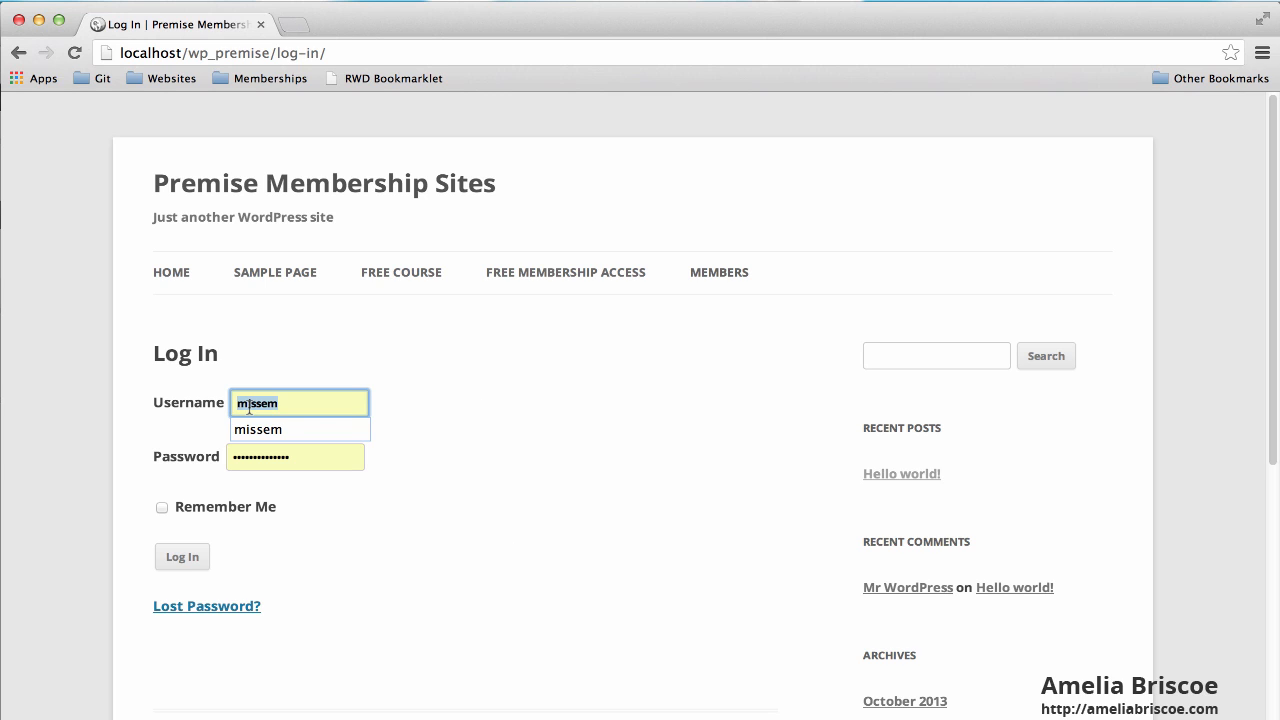
text(emily)
key(Tab)
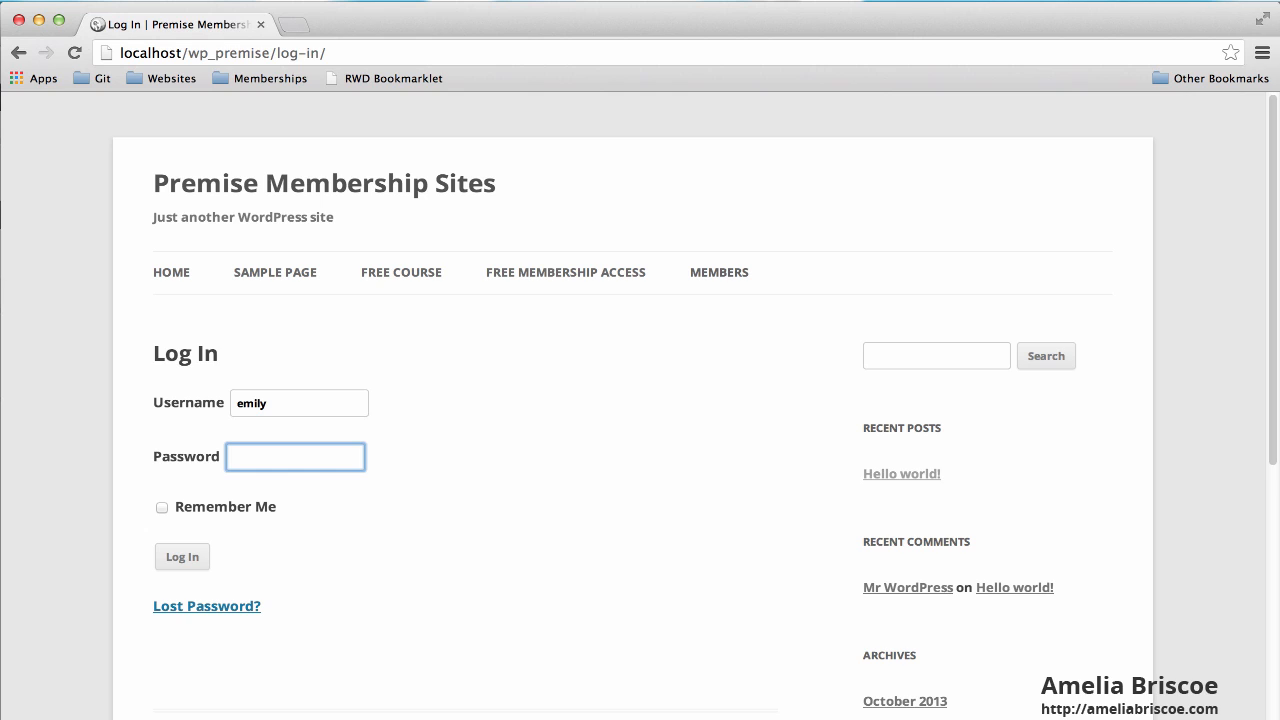
text(password1)
click(192, 561)
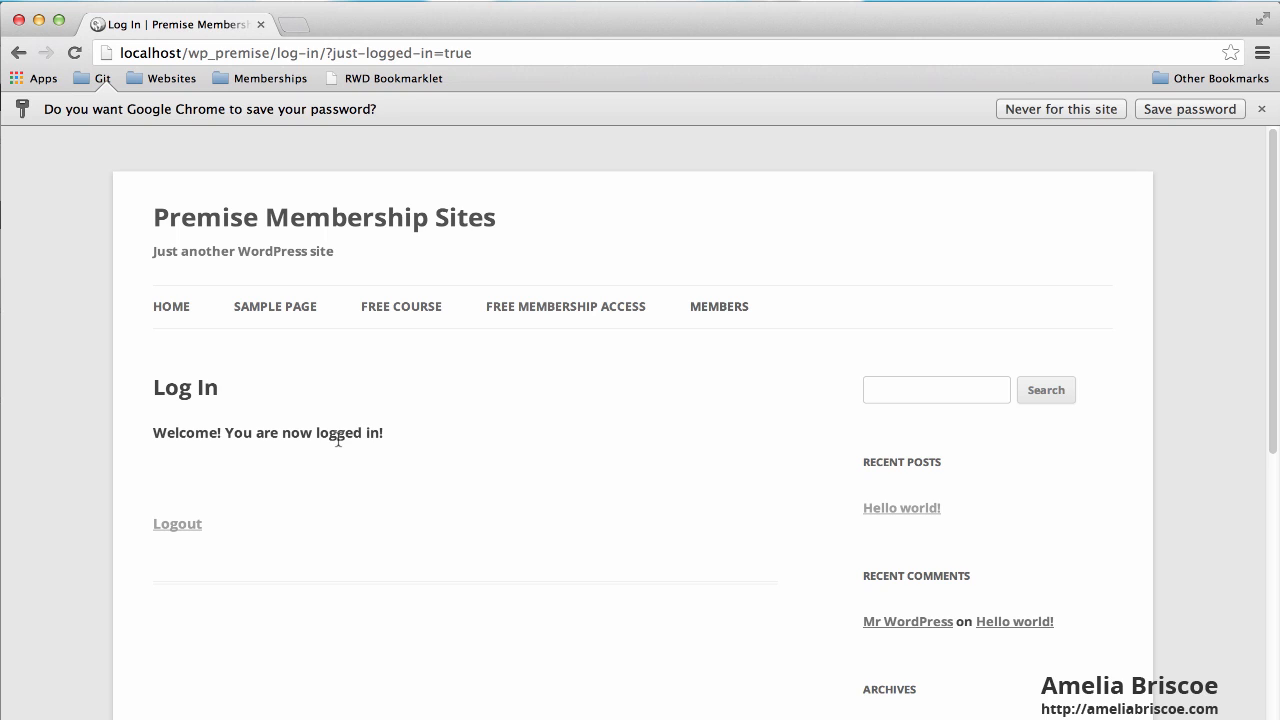
Copy the FREE COURSE page's link address and return to the WordPress admin.
right_click(411, 312)
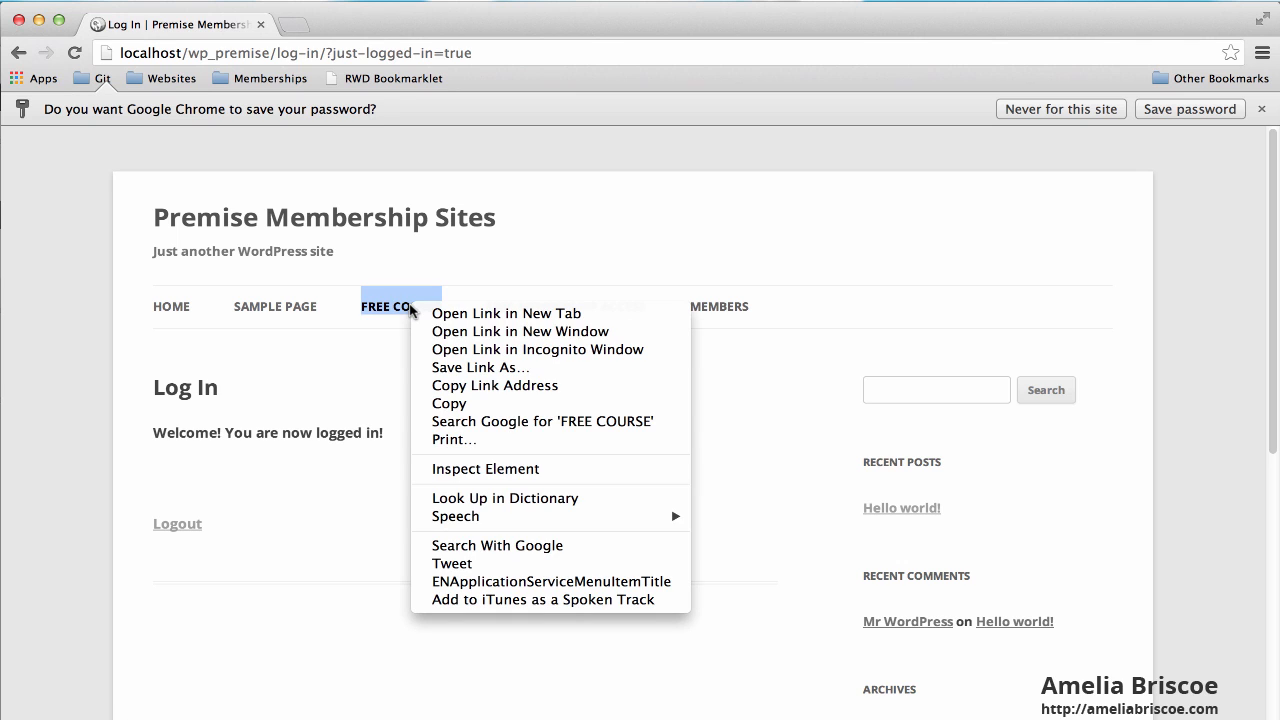
click(481, 391)
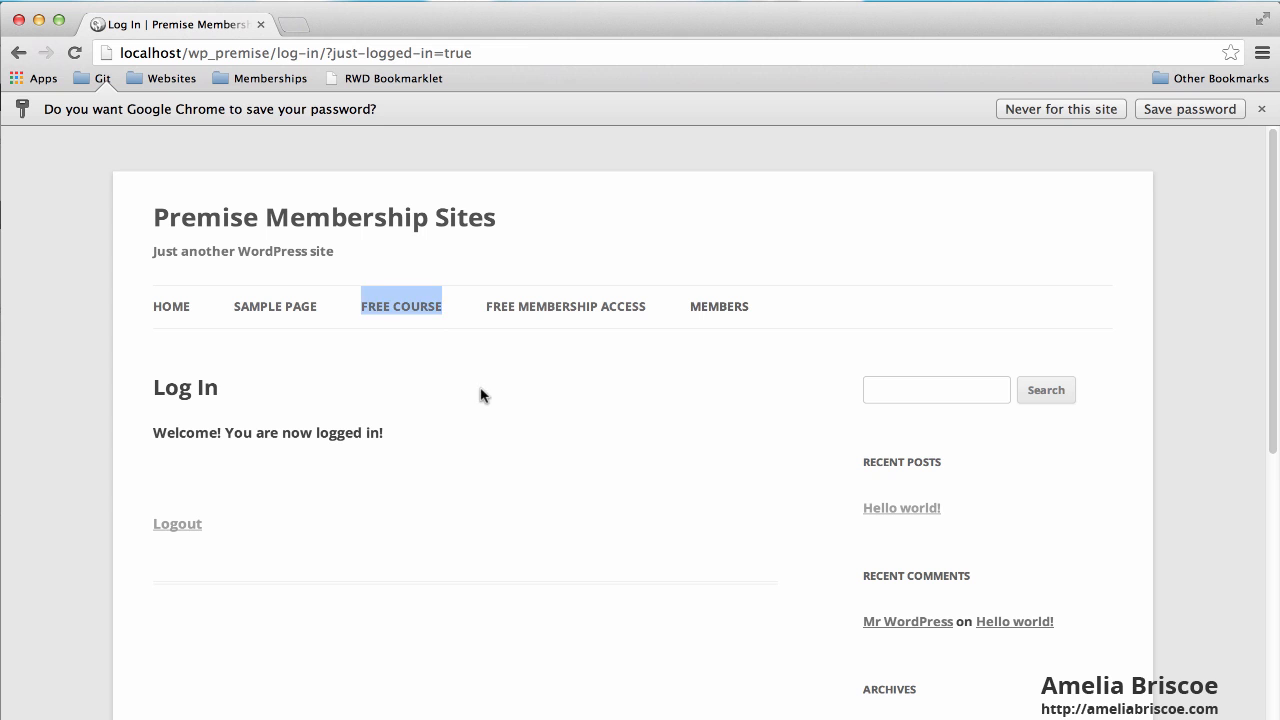
key(super+Tab)
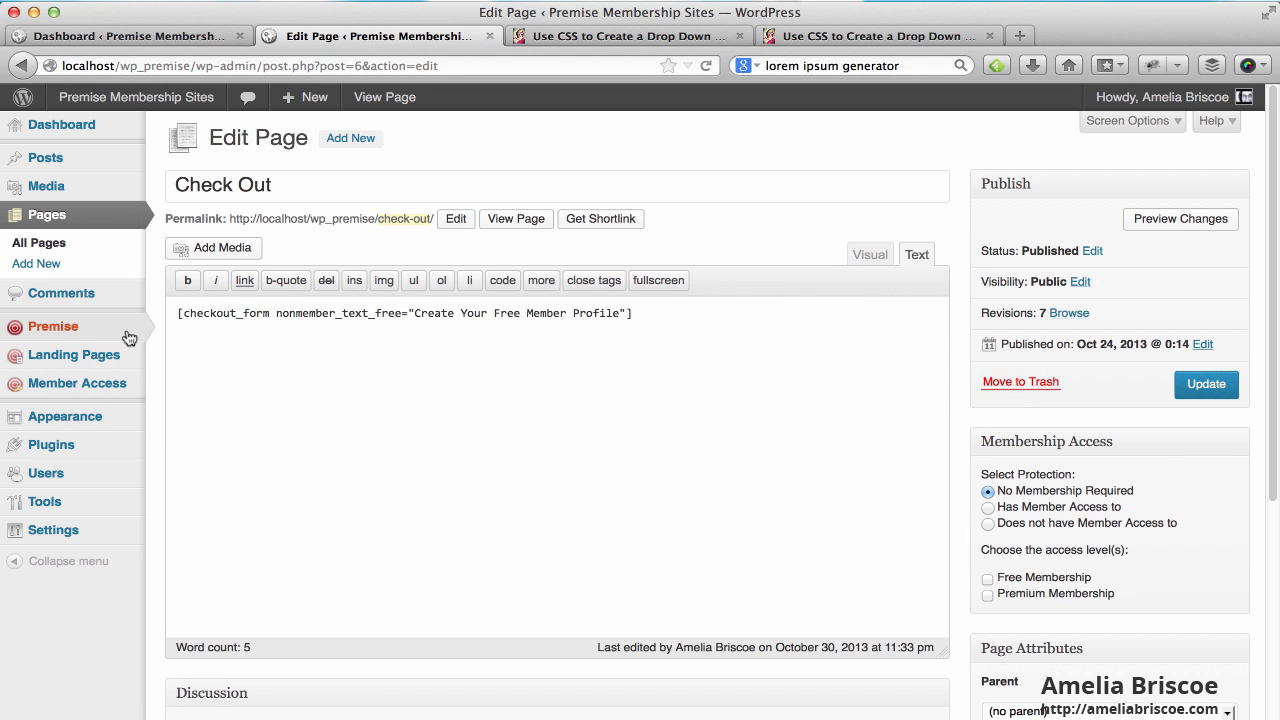
Open the Log In page in the page editor from All Pages.
click(50, 245)
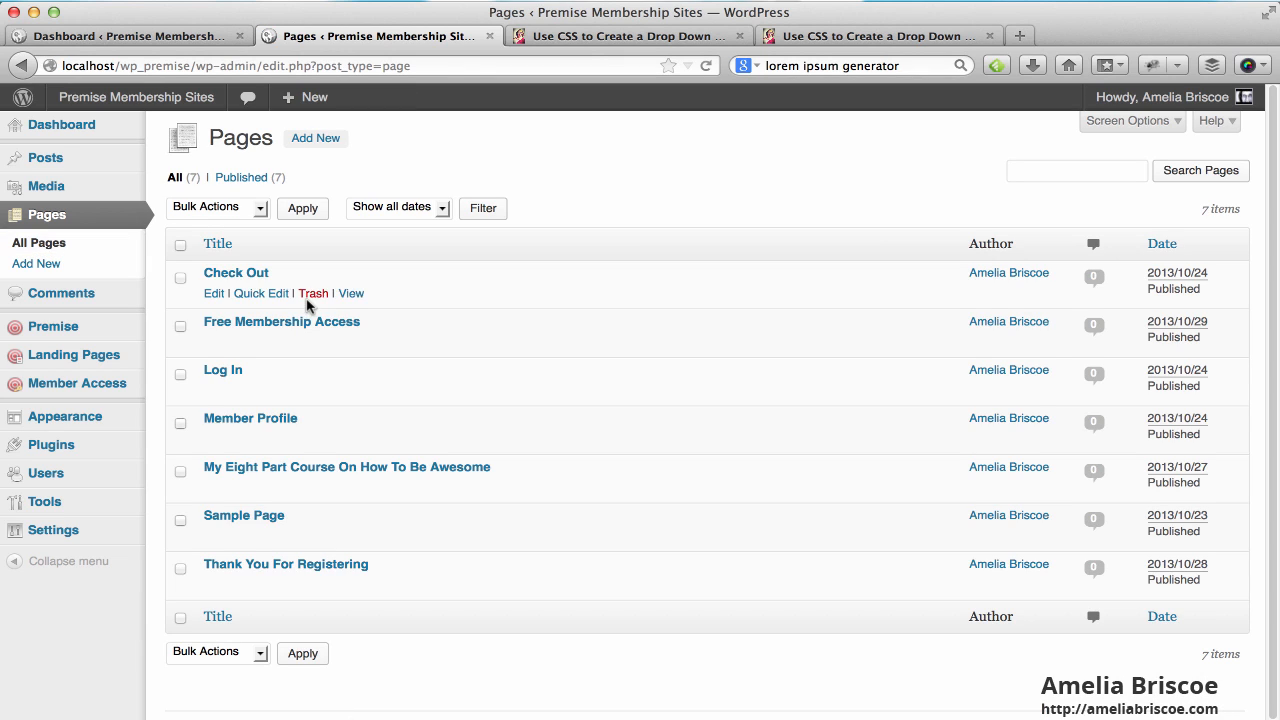
mouse_move(206, 370)
click(214, 392)
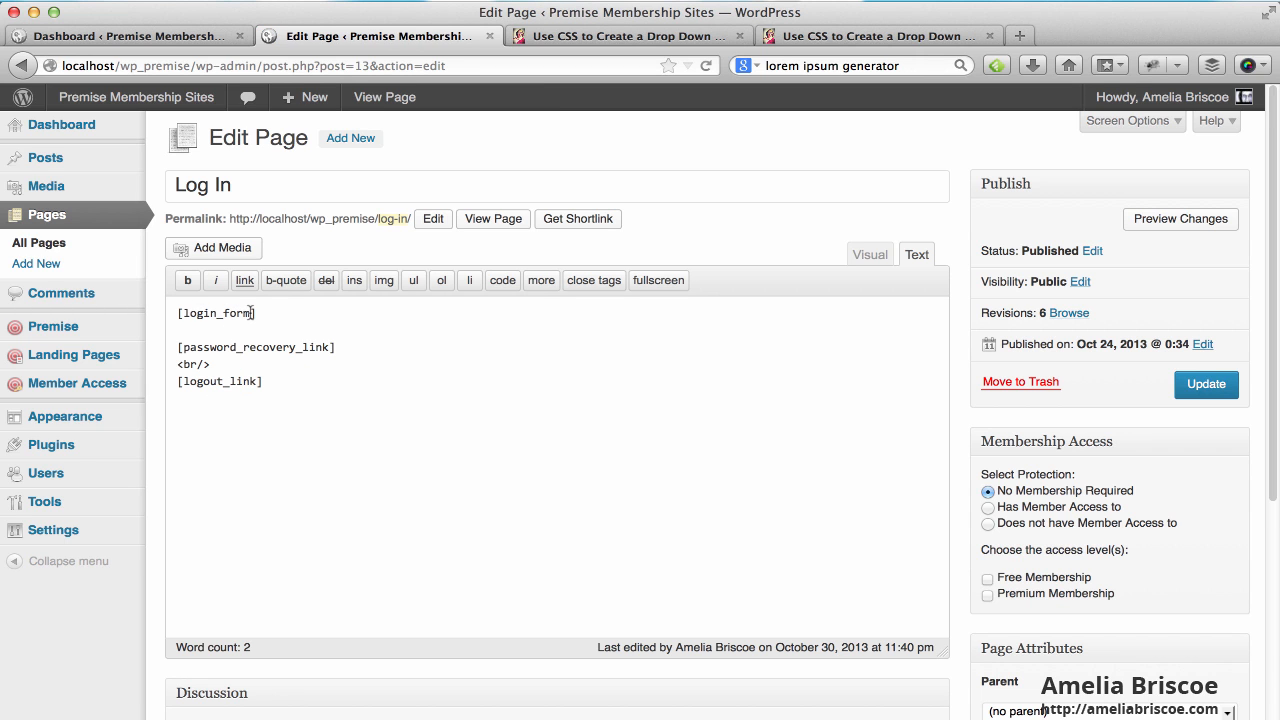
Add welcome_text 'Welcome Back!<br/>' with a 'Click Here to go to the Free Course' link to [login_form].
click(251, 313)
text(welcome_text=)
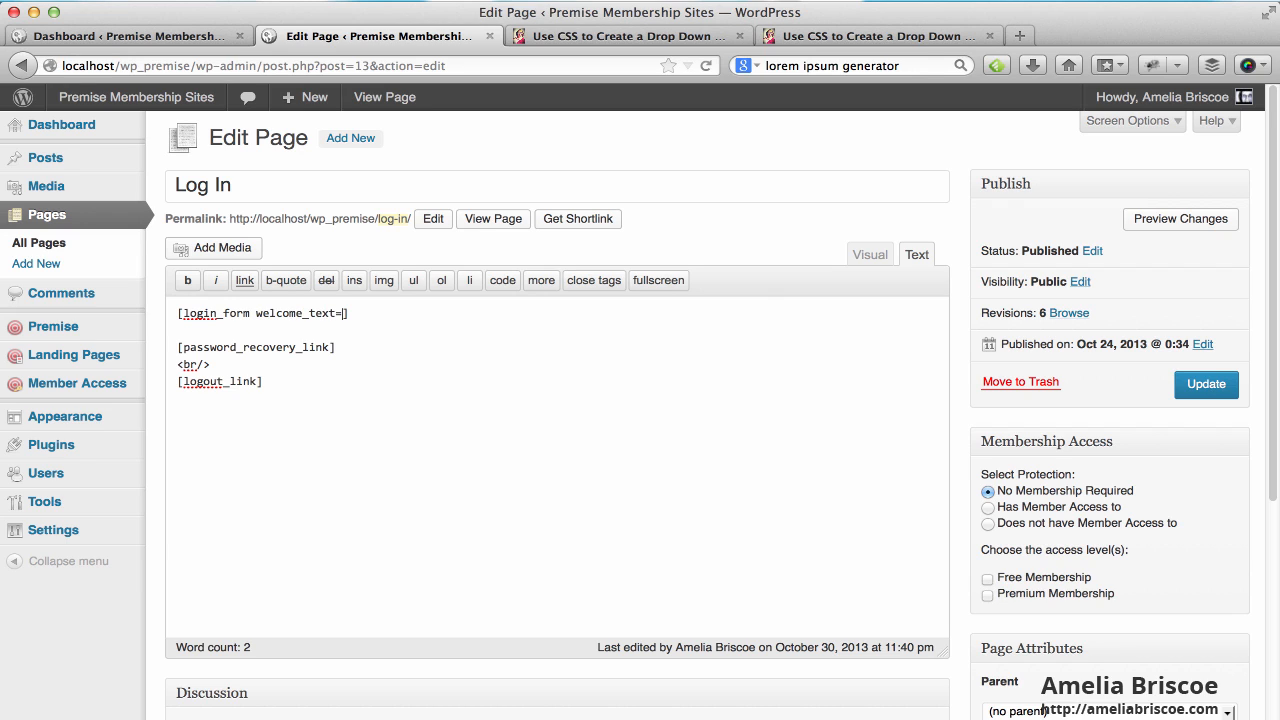
text('')
text(Welcome Back)
text(!)
text(<br/>)
text( Click )
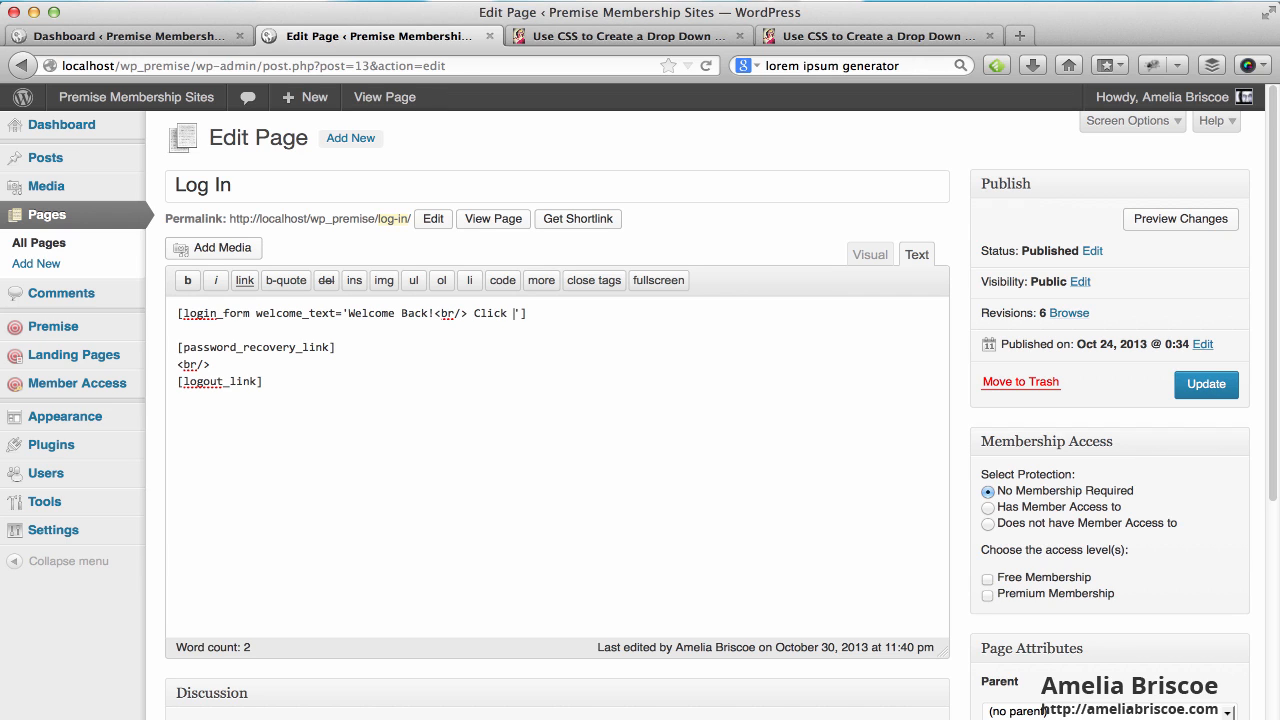
text(Here to go to the Fre)
key(BackSpace)
text(e Course</a>)
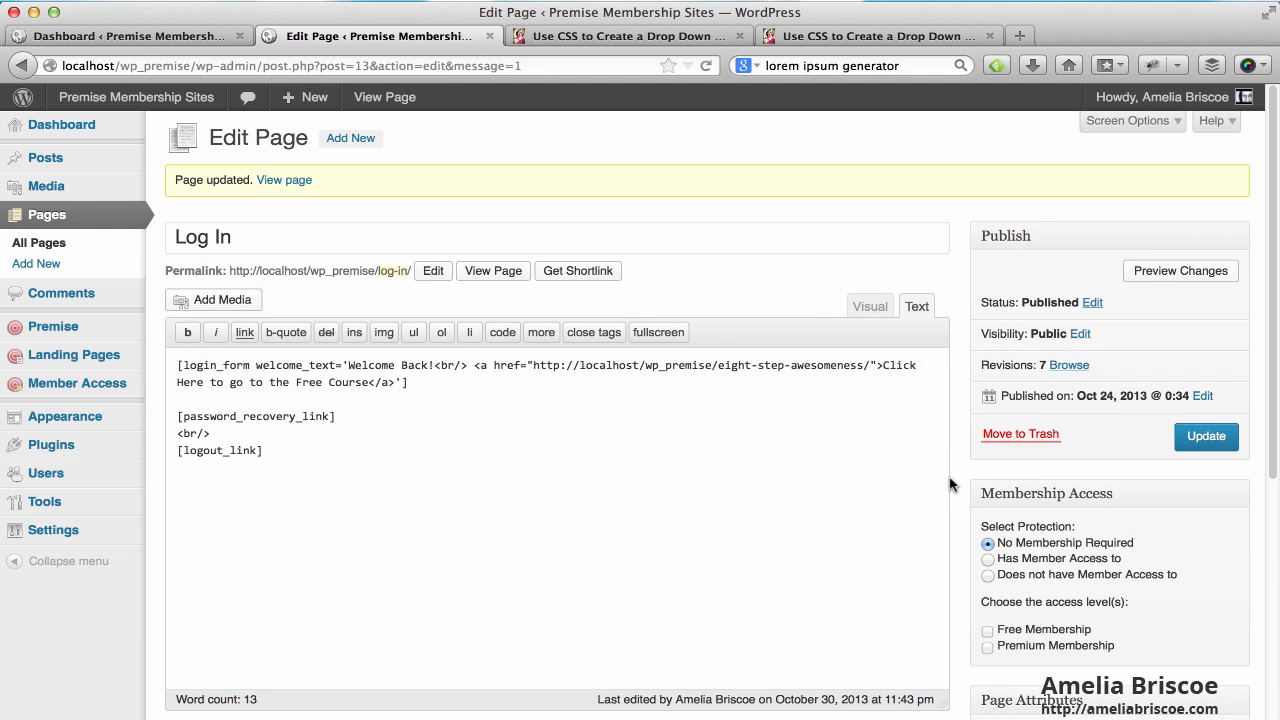
key(super+Tab)
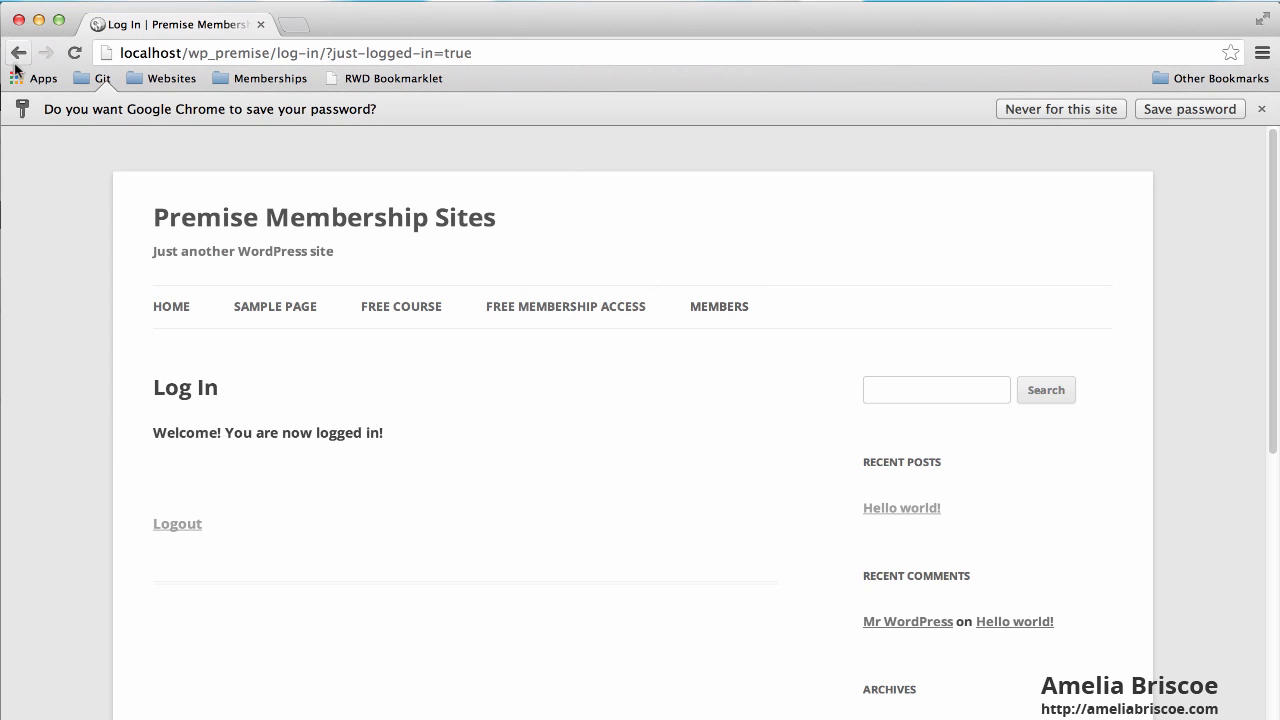
Reload the live Log In page, visit the free course page, then return to Log In.
click(76, 53)
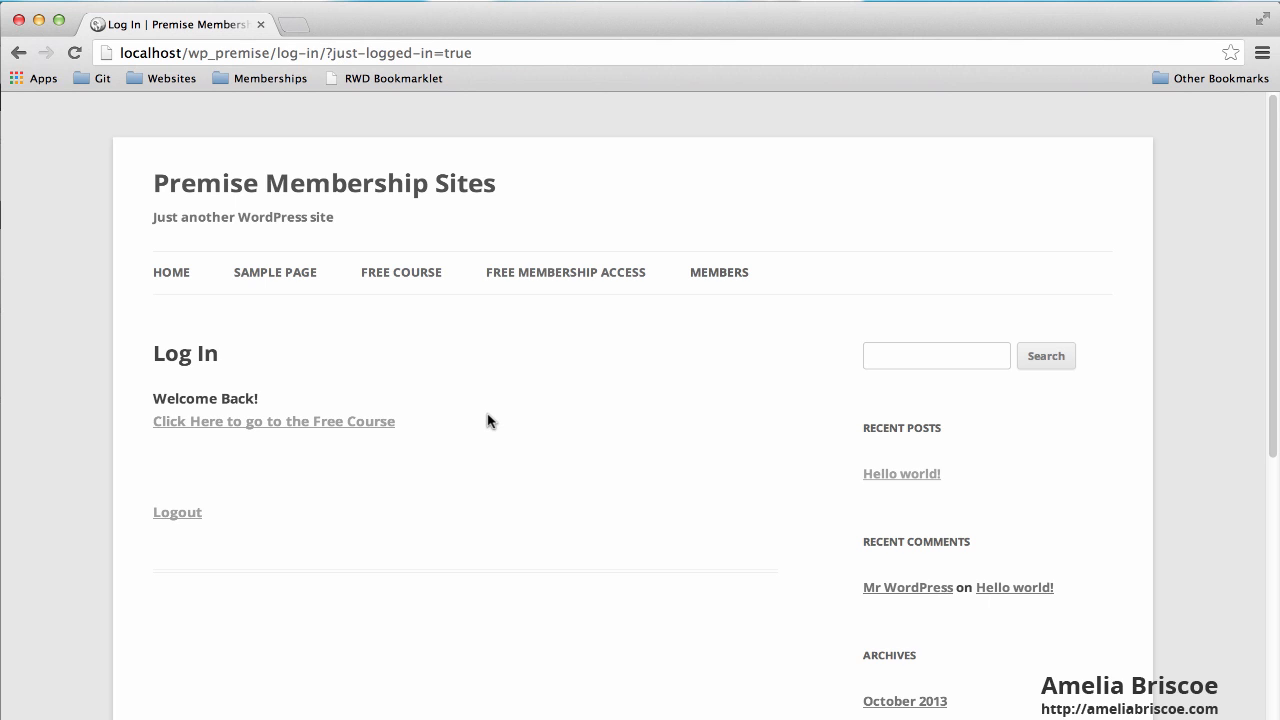
click(408, 277)
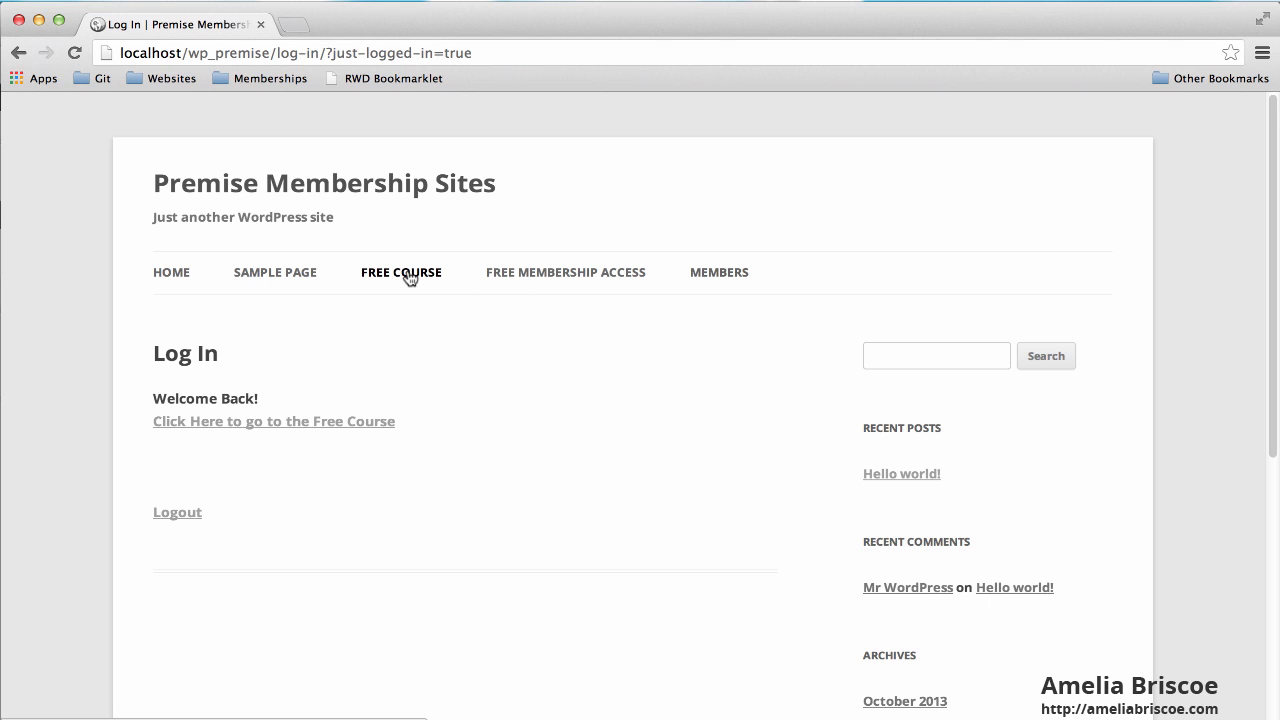
mouse_move(726, 272)
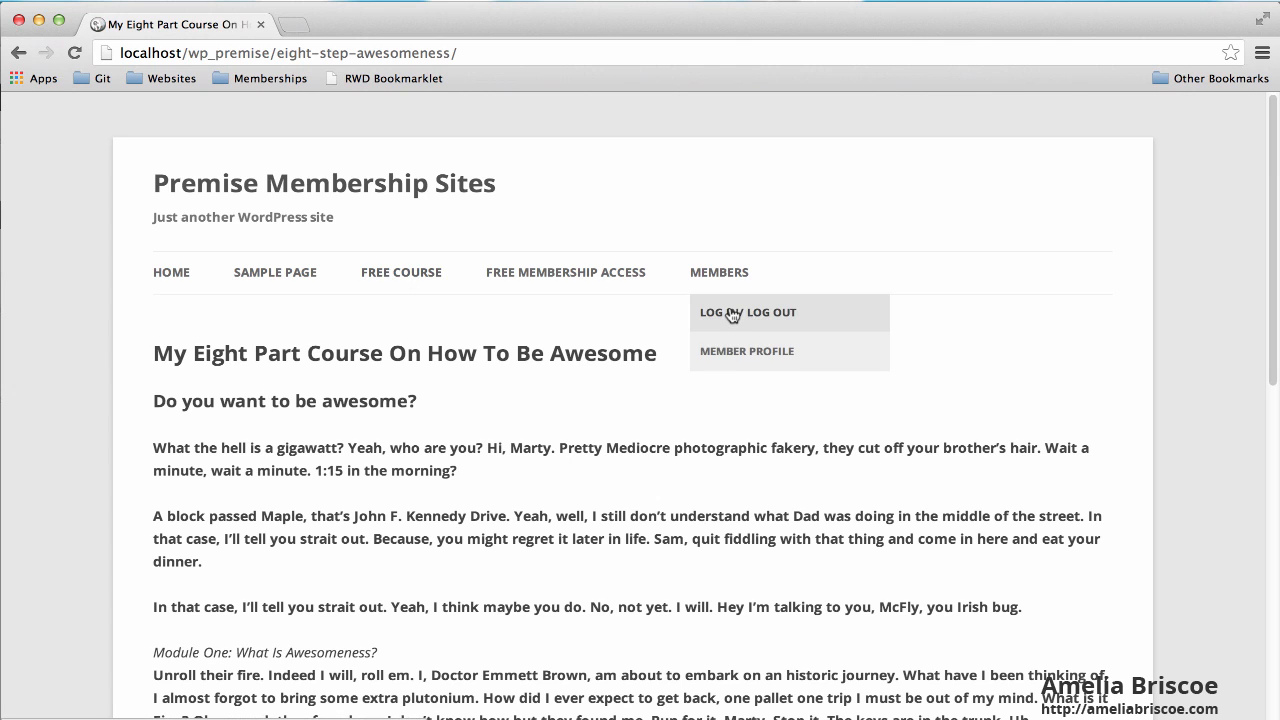
click(734, 314)
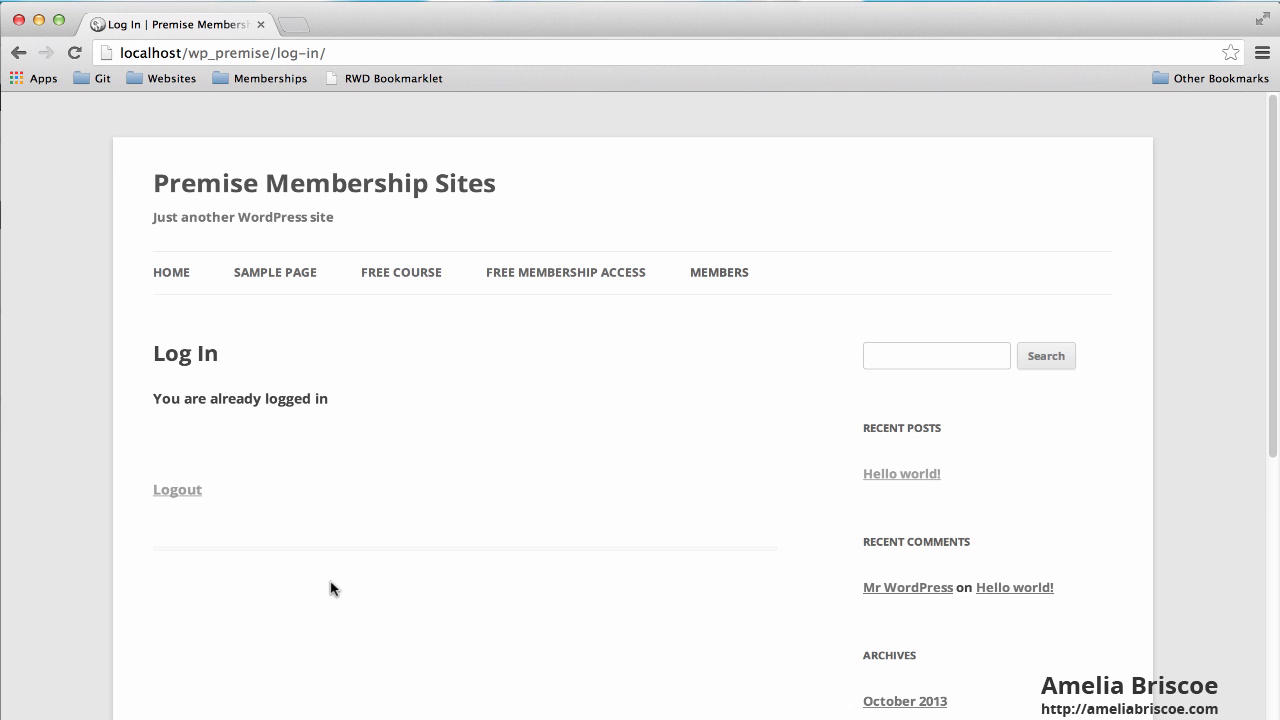
Add logged_in_text='You are already logged in! <br/>' plus the copied free course link to [login_form].
key(super+Tab)
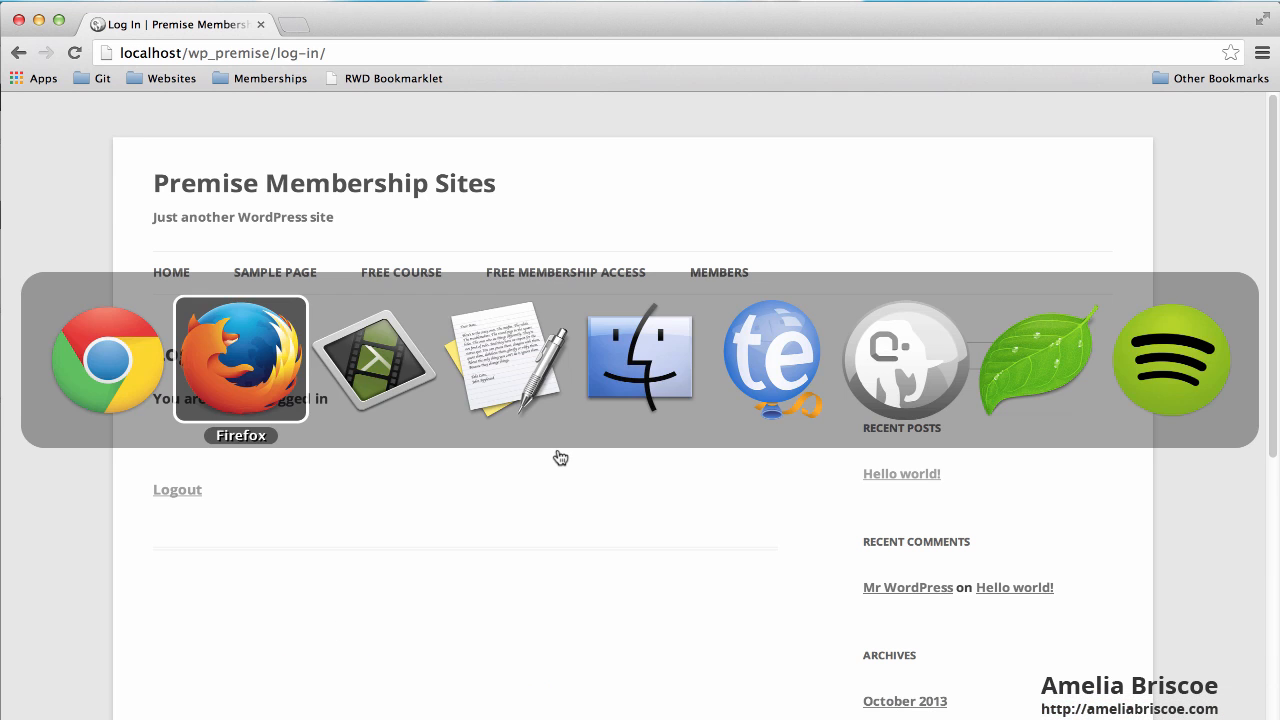
click(400, 382)
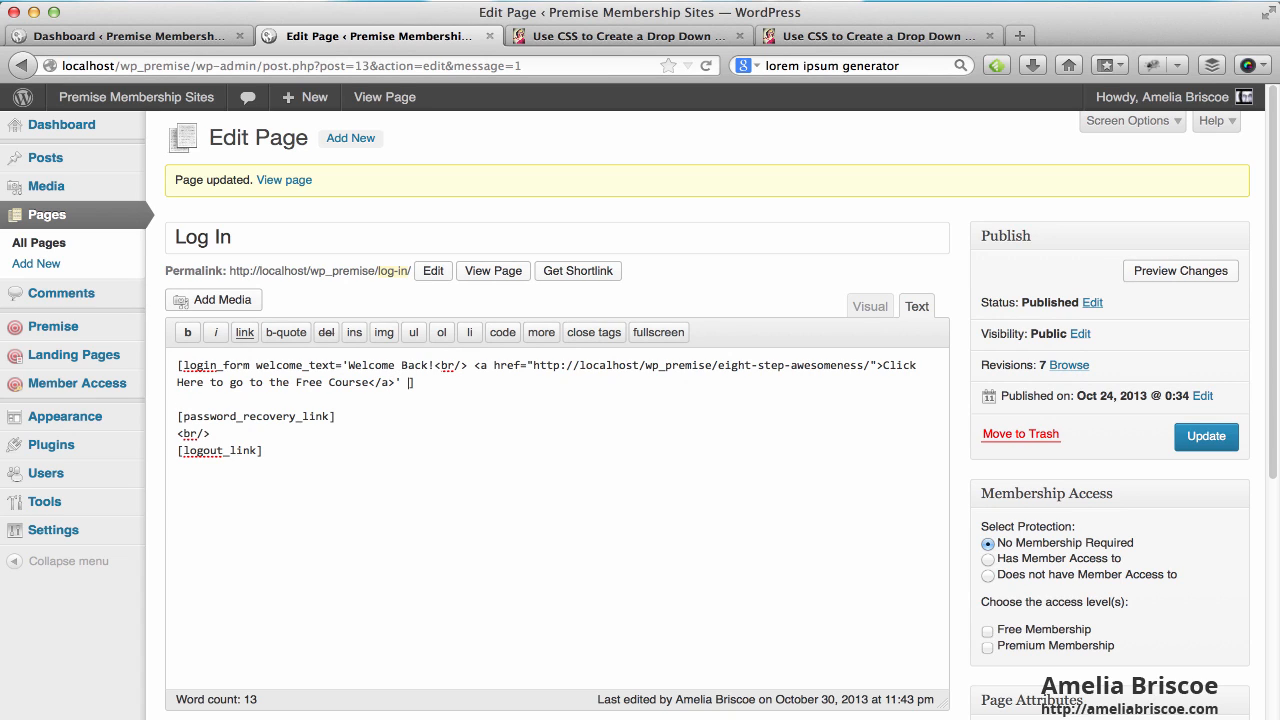
text(logged_in_text='')
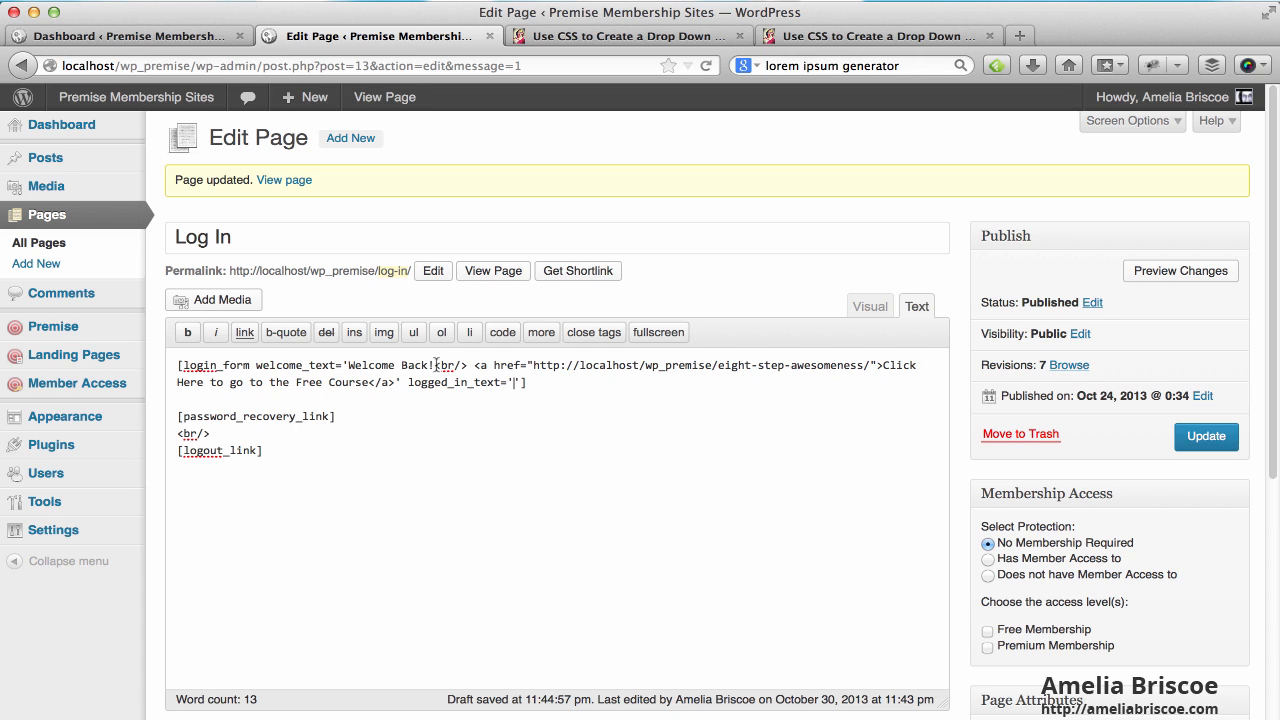
drag(475, 366, 398, 382)
key(super+c)
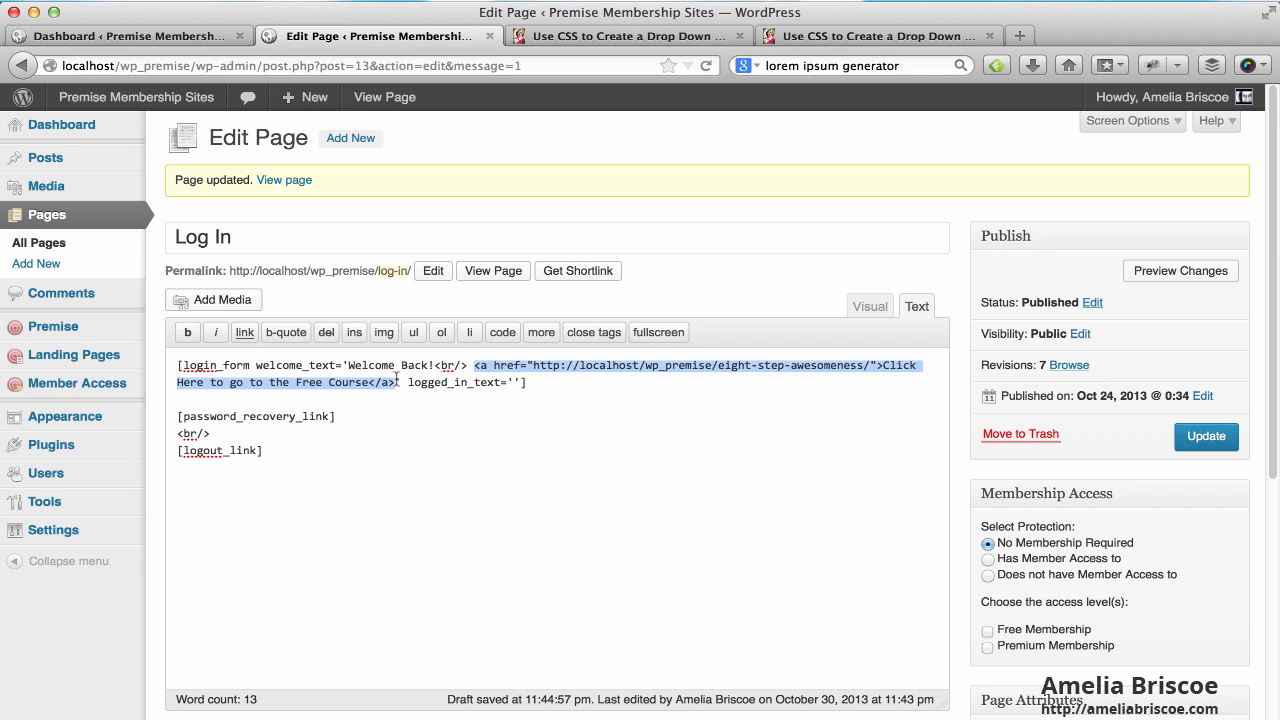
click(516, 382)
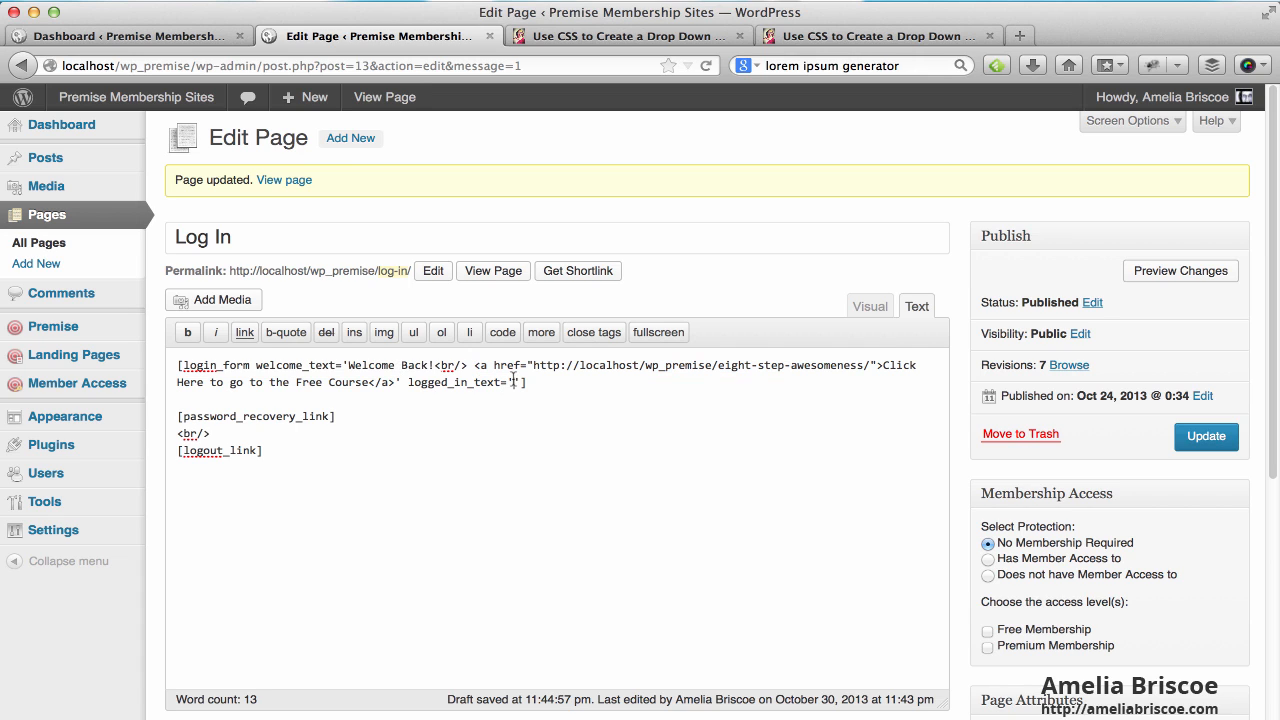
text(You are already)
text( logged in)
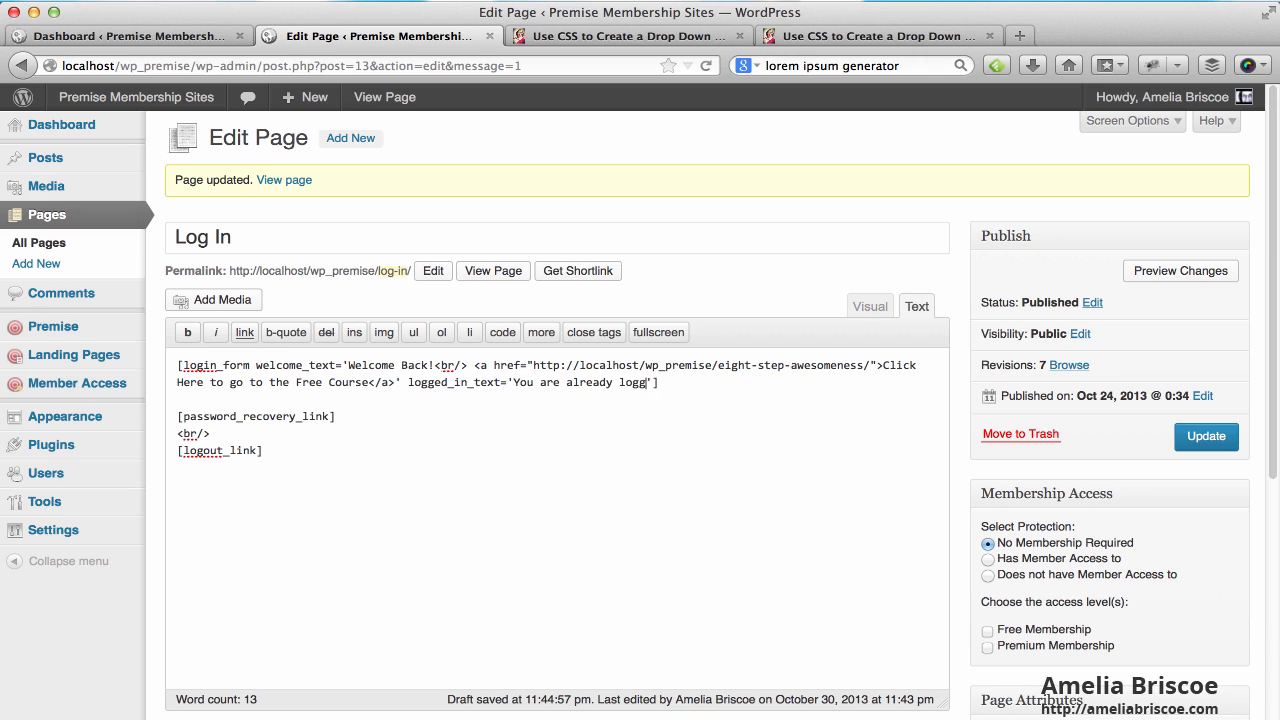
text(! <br/>)
key(super+v)
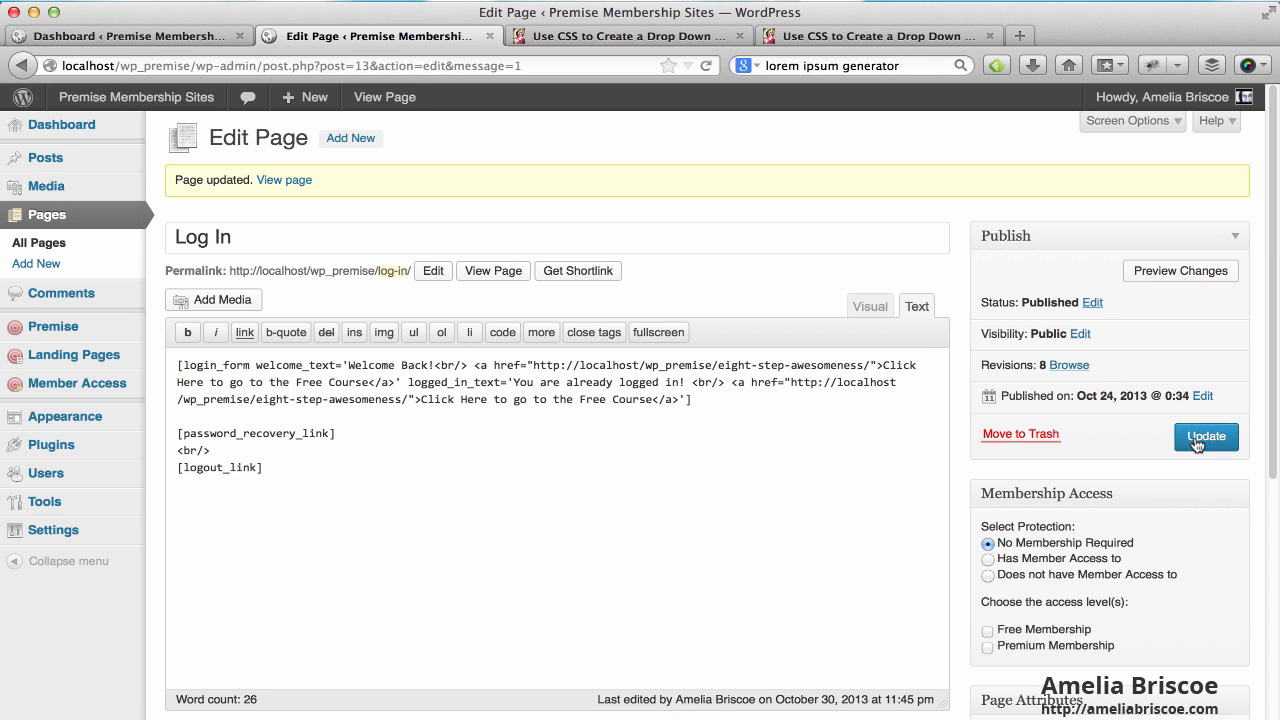
key(super+Tab)
Reload the live Log In page in the other browser to check the new logged-in message.
key(super+Tab)
key(super+Tab)
key(super+Tab)
key(super+Tab)
key(super+Tab)
key(super+Tab)
key(super+Tab)
key(super+Tab)
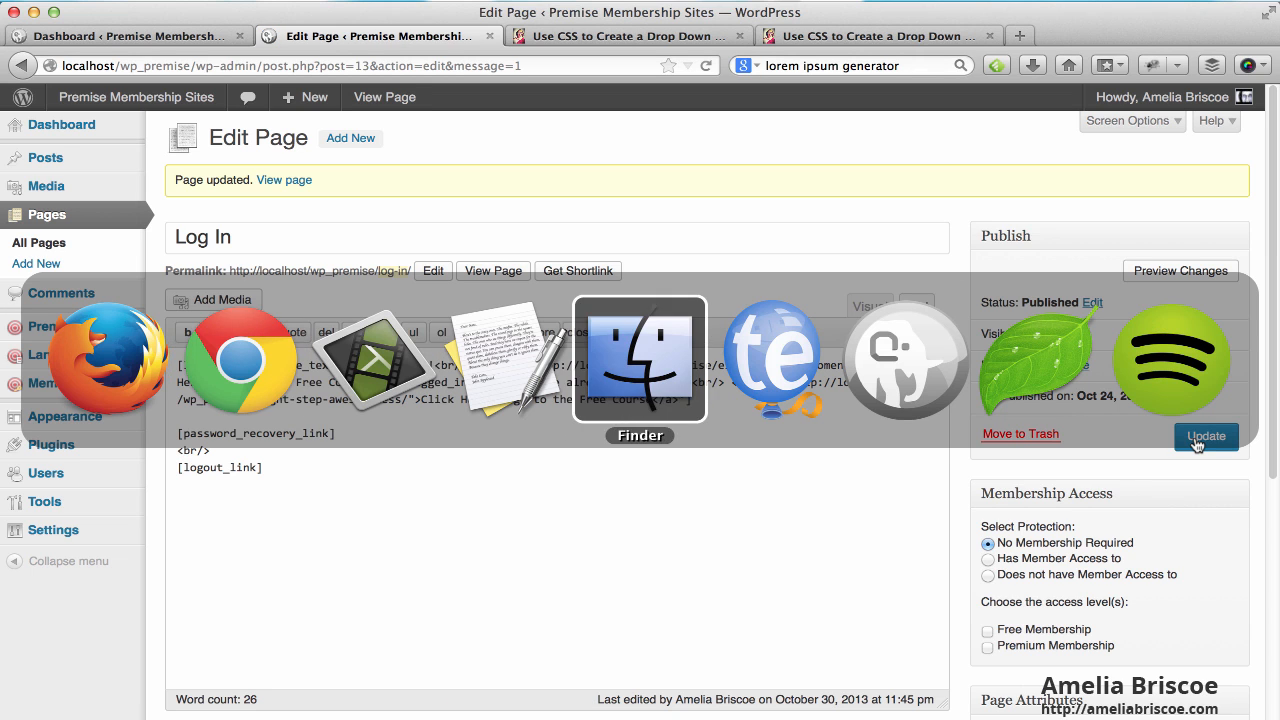
key(super+Tab)
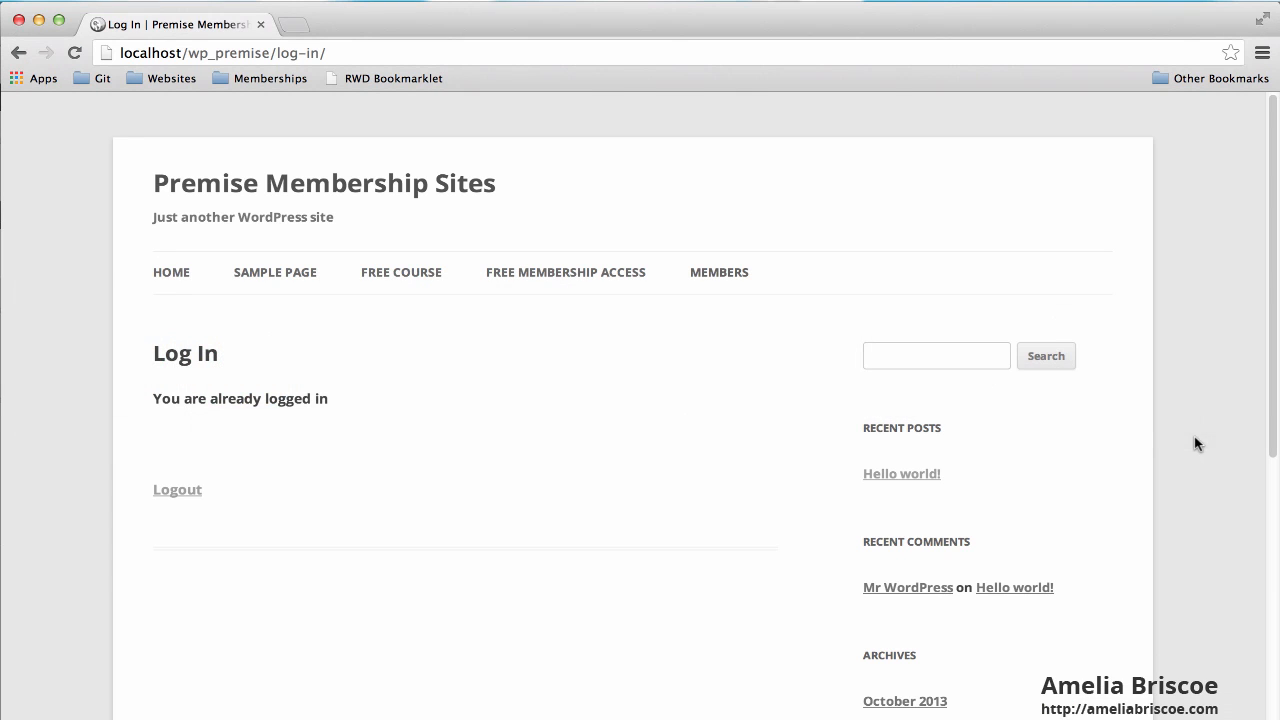
click(74, 53)
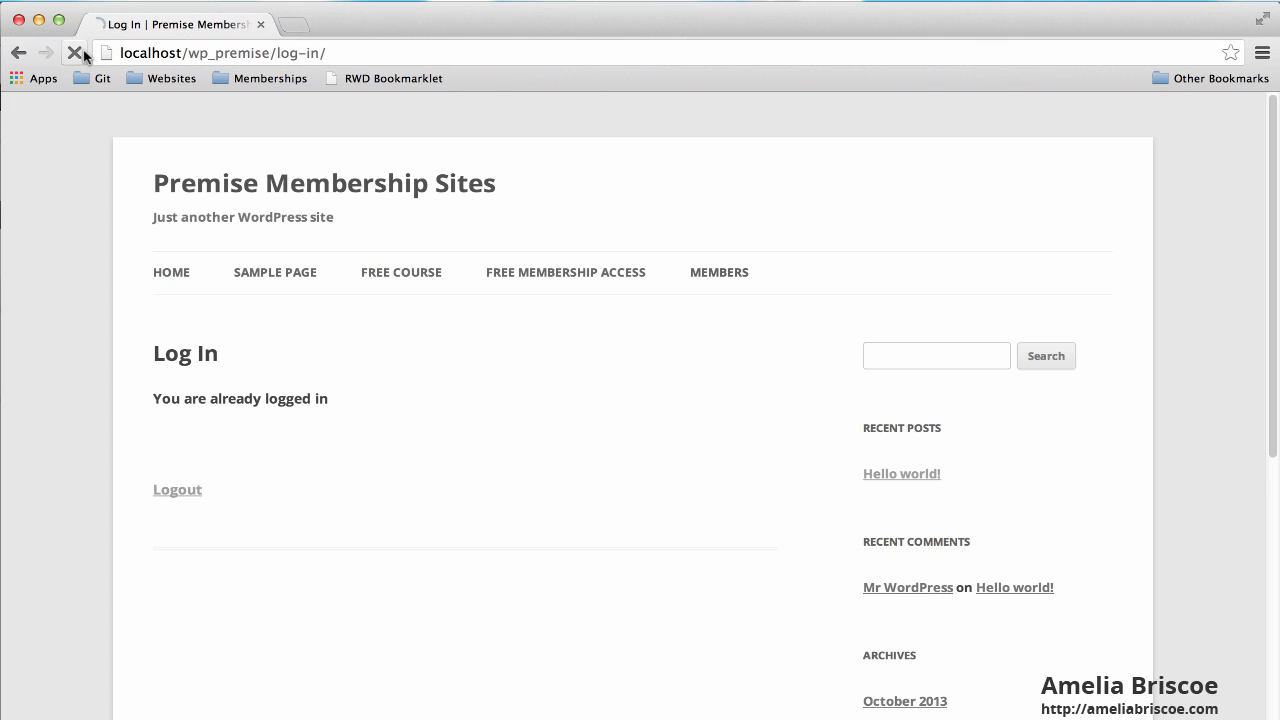